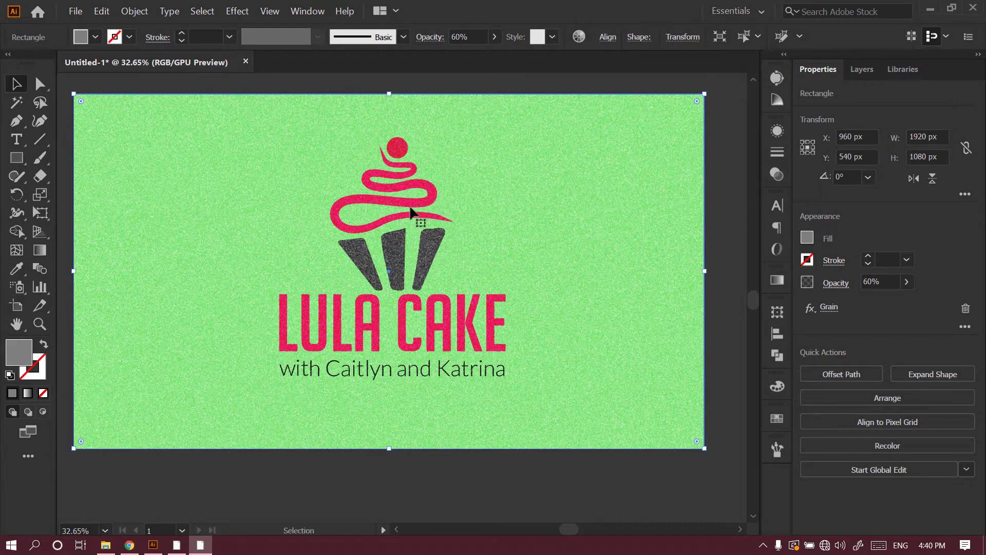
Step: Shift the grain rectangle down and left off the artboard, to X 918 px, Y 631 px
mouse_move(429, 227)
mouse_down()
mouse_move(473, 215)
mouse_move(436, 245)
mouse_move(436, 231)
mouse_up()
key(space)
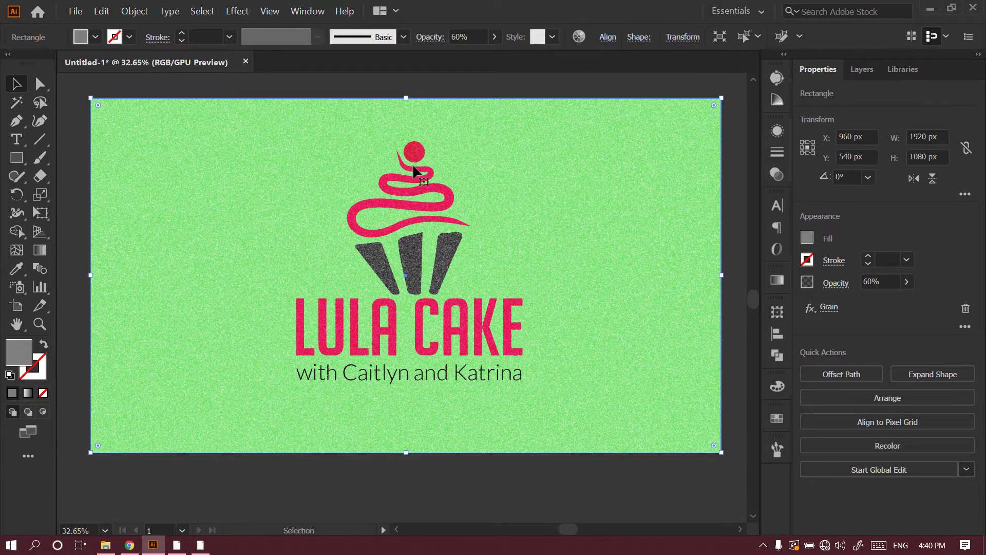
key(ctrl+shift+a)
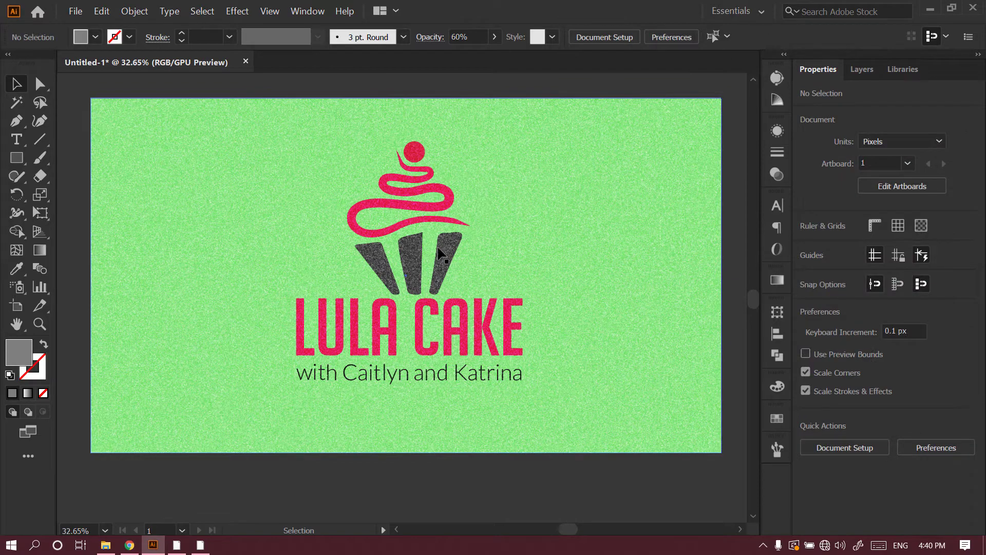
drag(519, 158, 517, 178)
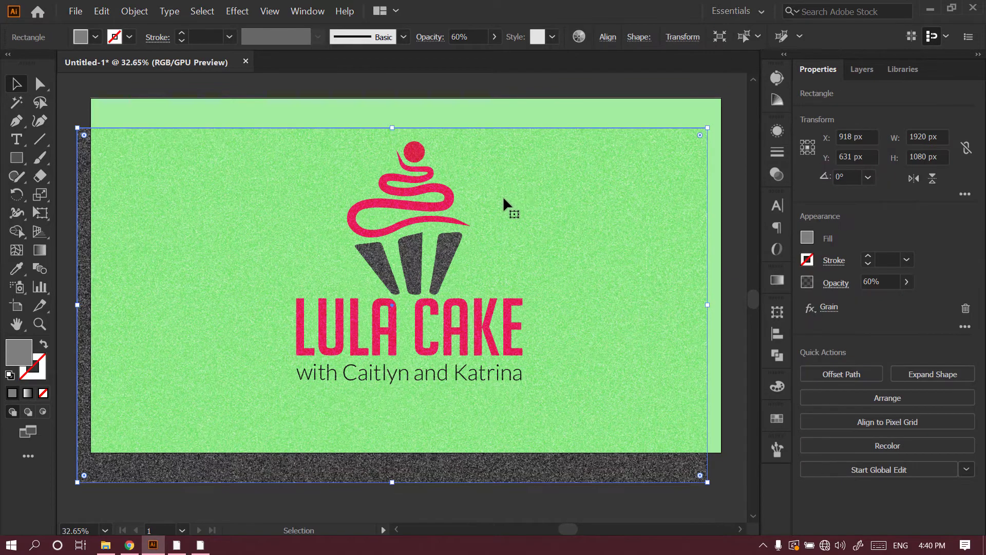
Step: Delete the grain rectangle and draw a new plain grey rectangle over the artboard
key(Delete)
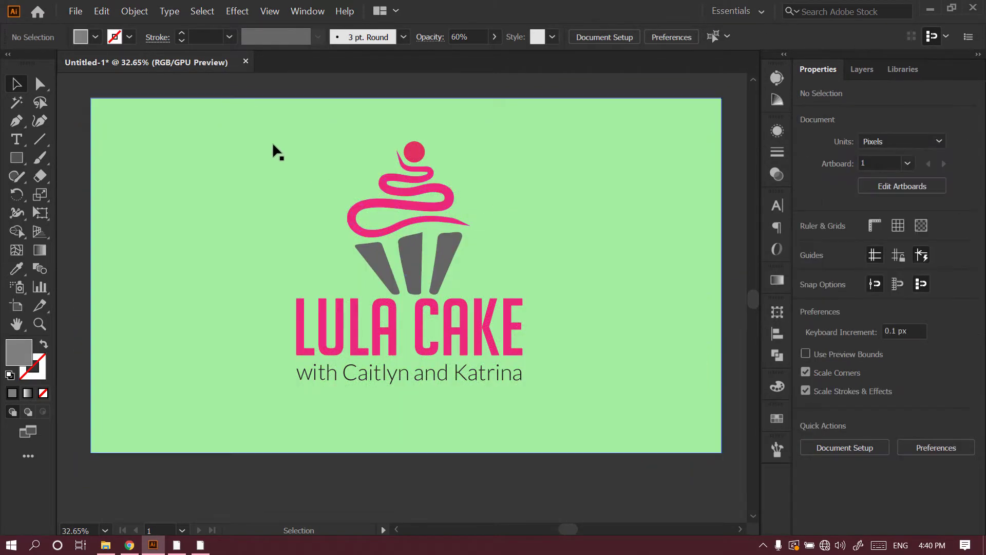
click(19, 160)
drag(19, 161, 66, 159)
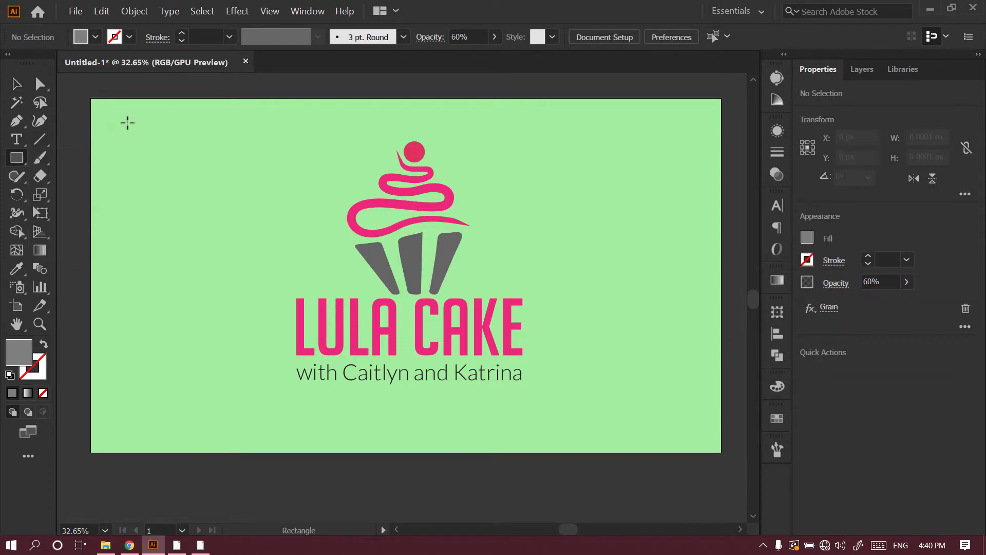
drag(90, 98, 721, 451)
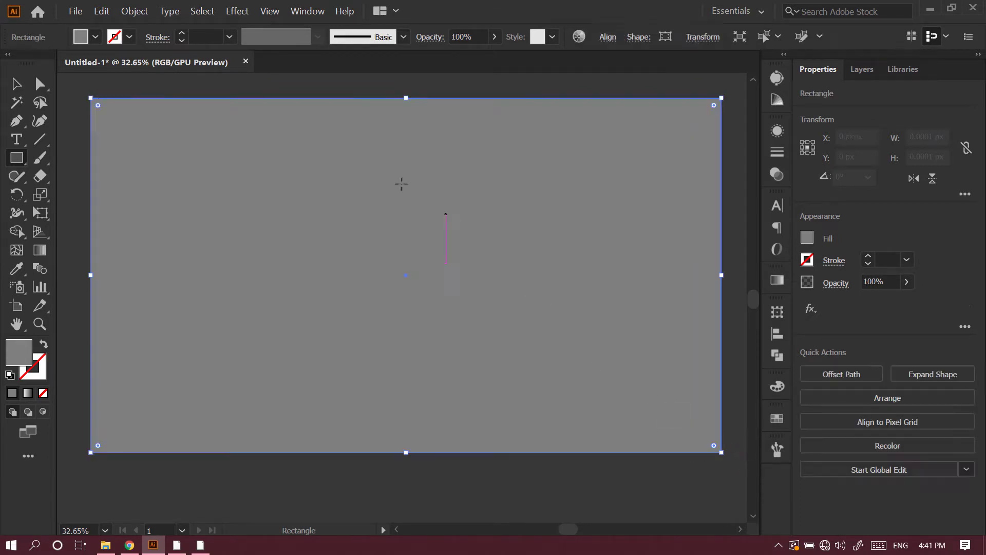
click(24, 93)
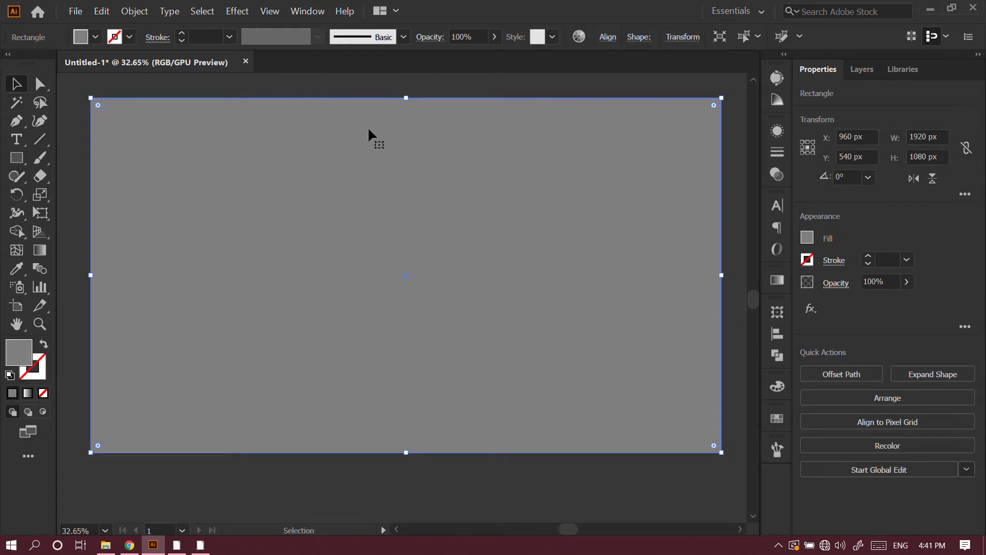
Step: Align the grey 1920×1080 rectangle to cover the artboard at X 960 px, Y 540 px
drag(443, 149, 438, 390)
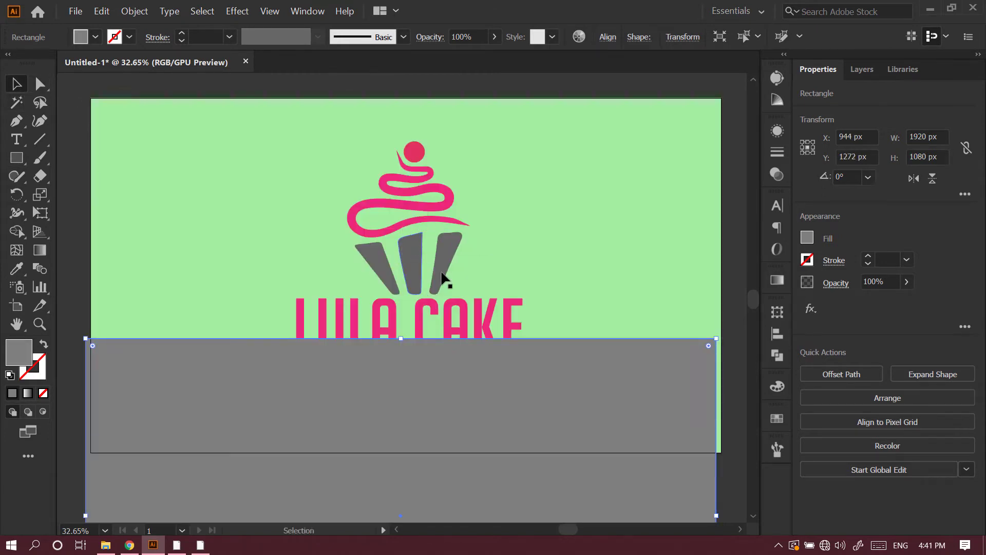
drag(498, 382, 486, 126)
scroll(570, 170, right, 2)
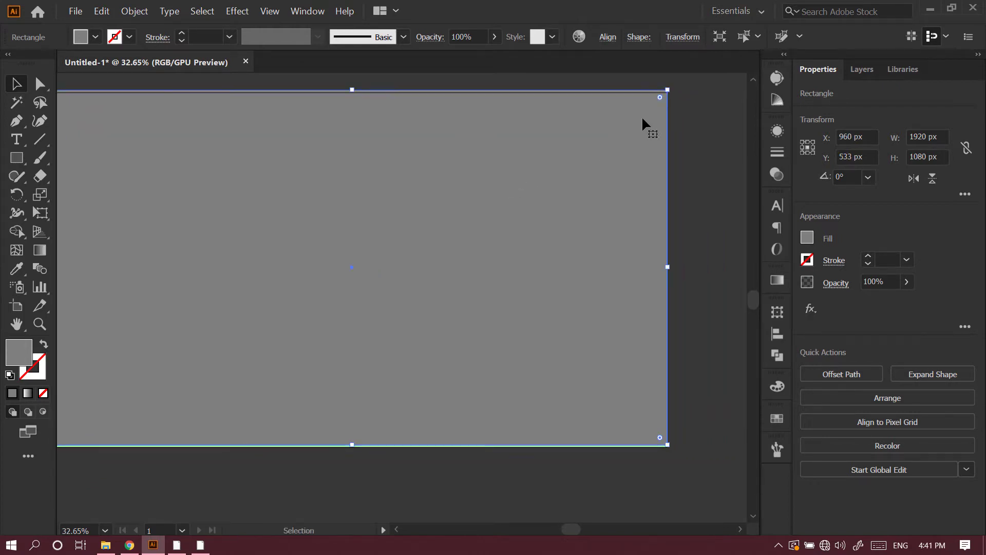
drag(645, 125, 645, 127)
scroll(616, 198, left, 1)
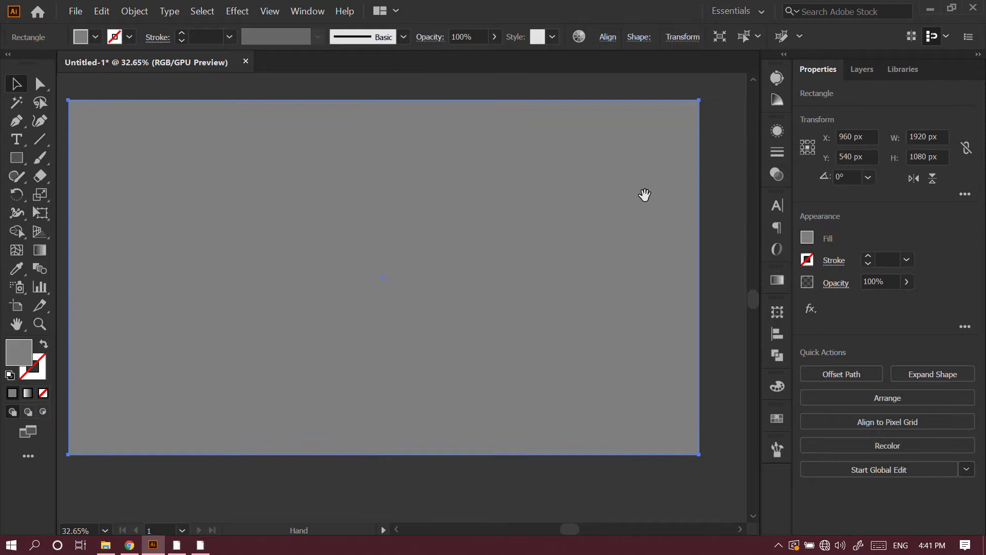
Step: In the fill's Color Picker, enter brightness 50, saturation 0 and hue 0
double_click(31, 351)
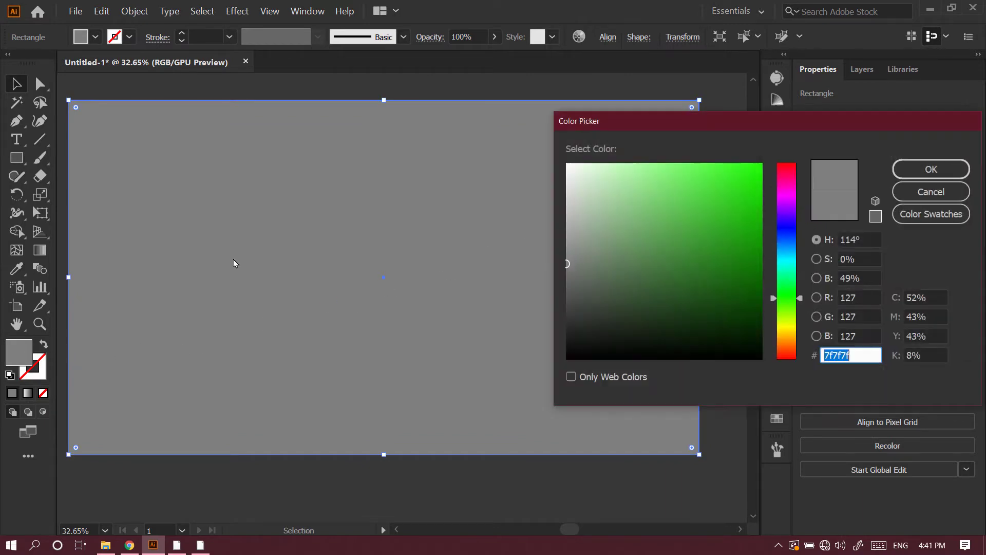
click(862, 278)
double_click(852, 278)
text(50)
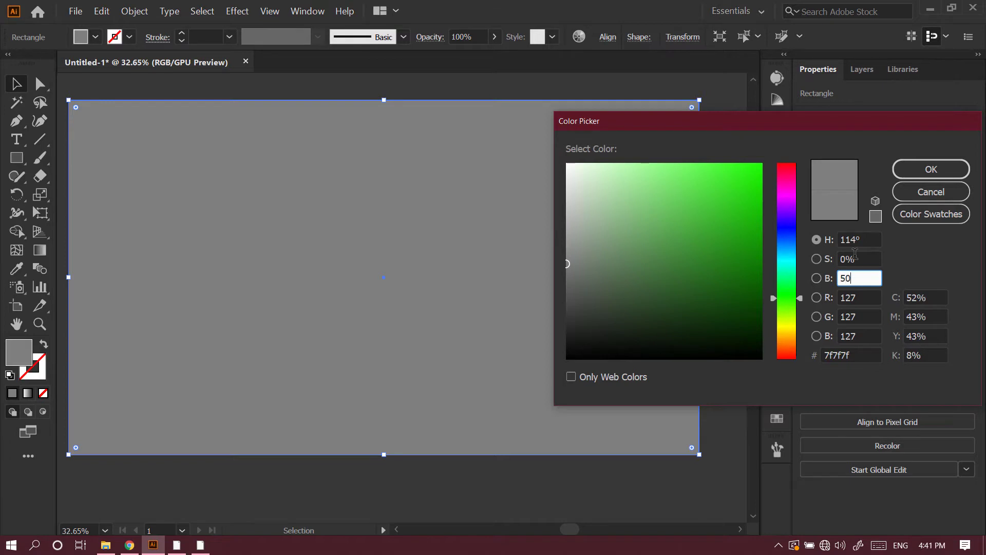
key(Tab)
text(0)
click(856, 239)
text(0)
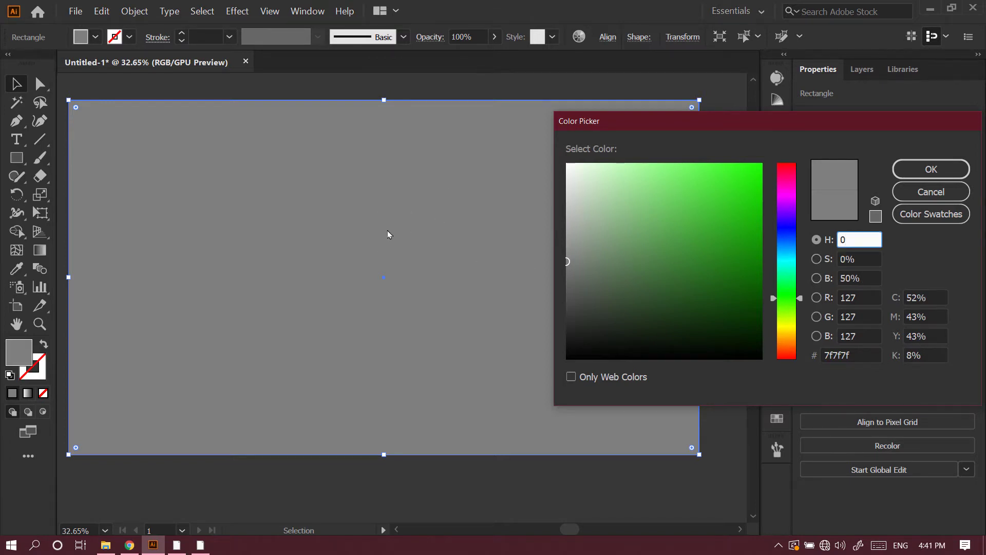
click(697, 173)
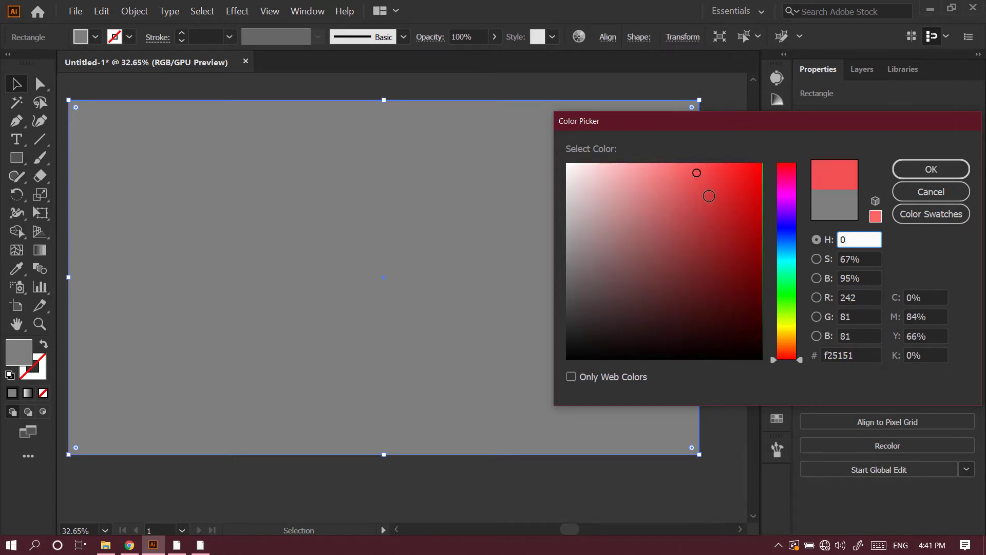
Step: Re-enter B 50, S 0, H 0 and confirm the neutral 50% grey fill
click(863, 278)
text(50)
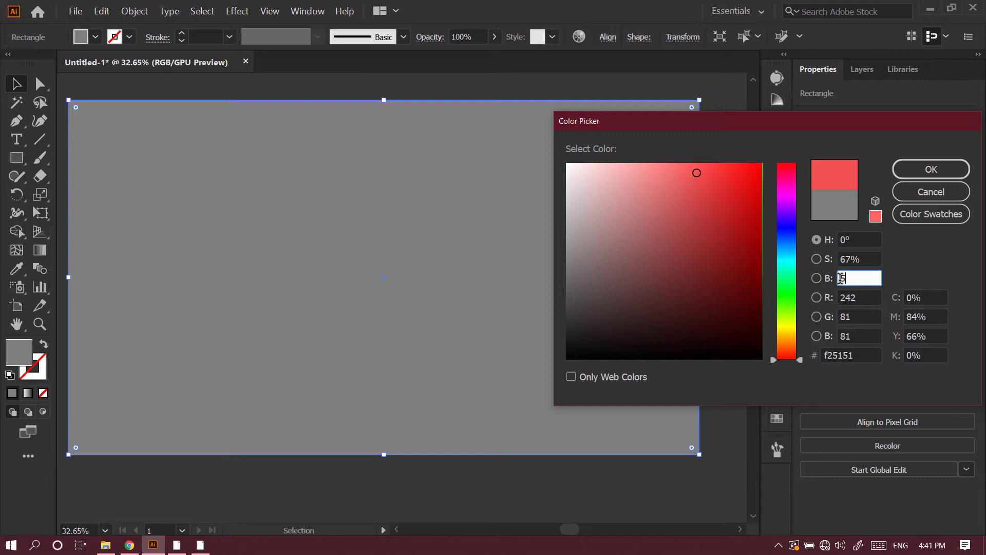
click(843, 258)
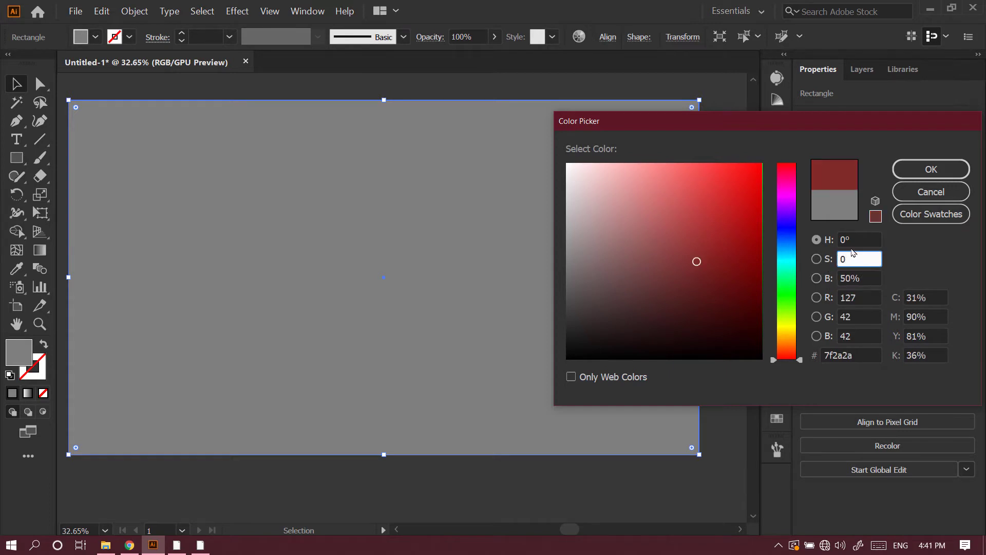
text(0)
click(852, 245)
text(0)
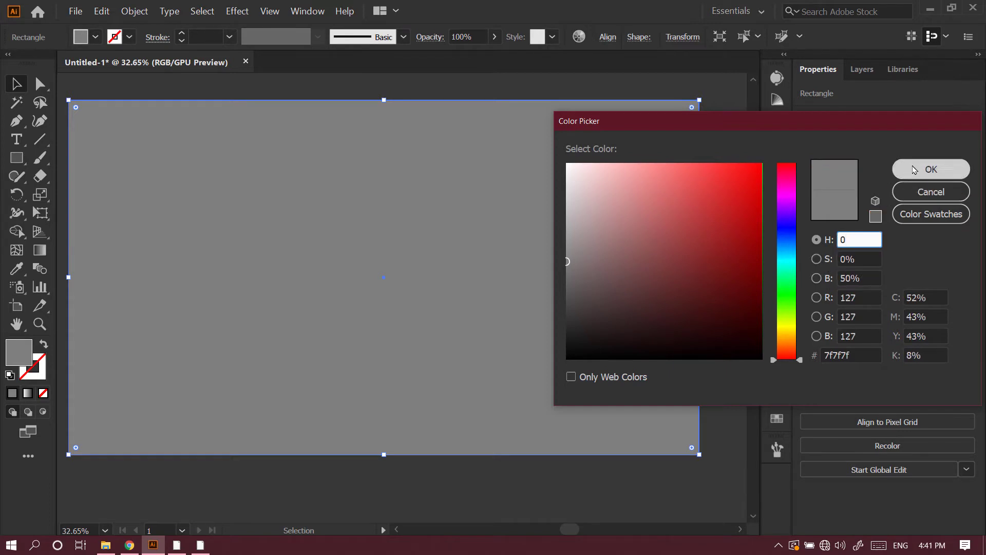
click(912, 171)
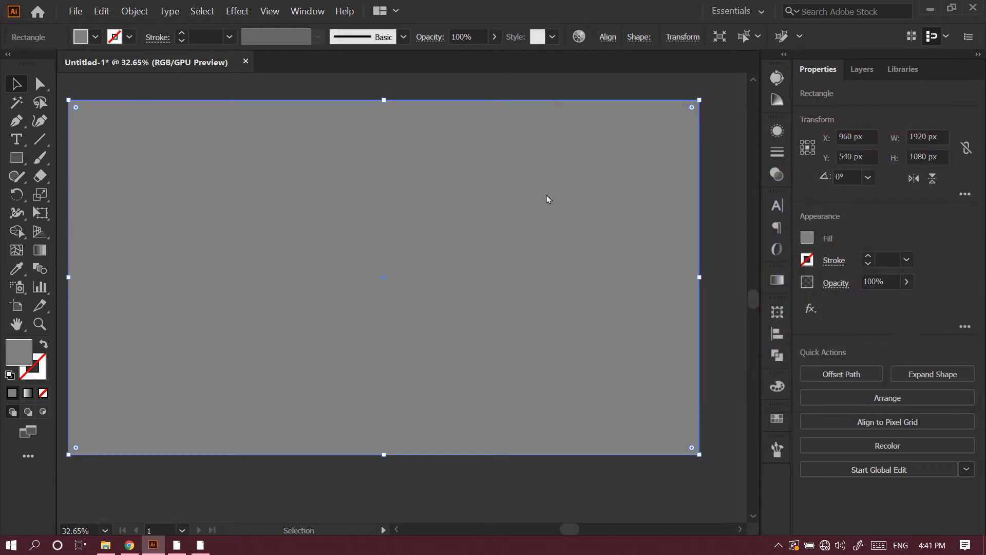
Step: Apply Effect > Texture > Grain with Stippled type, Intensity 75, Contrast 52 to the rectangle
scroll(537, 211, left, 1)
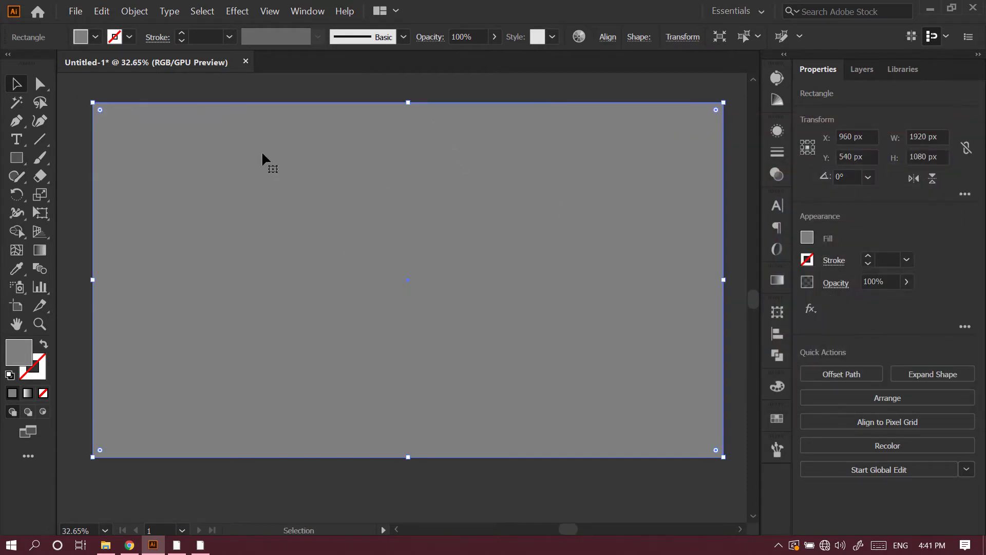
click(236, 11)
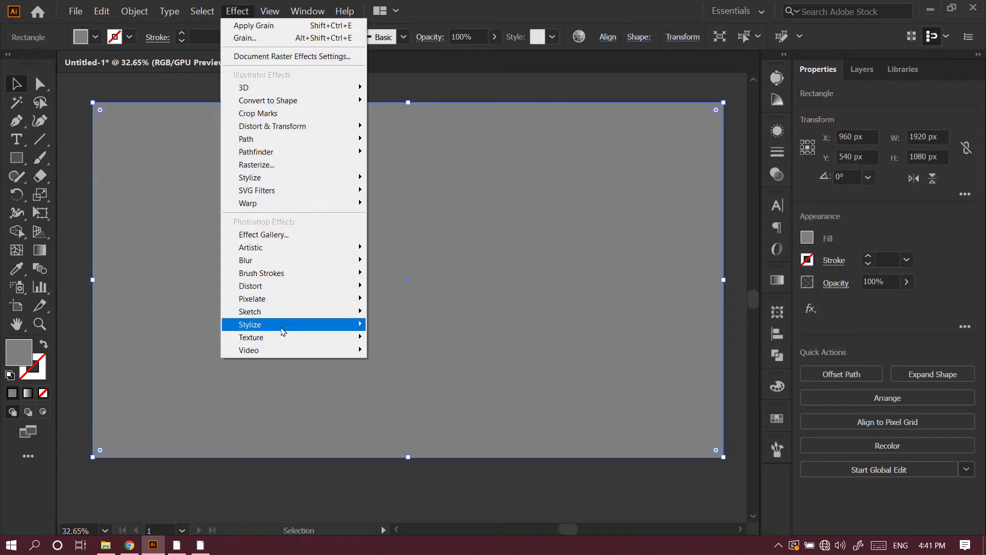
mouse_move(365, 340)
click(393, 350)
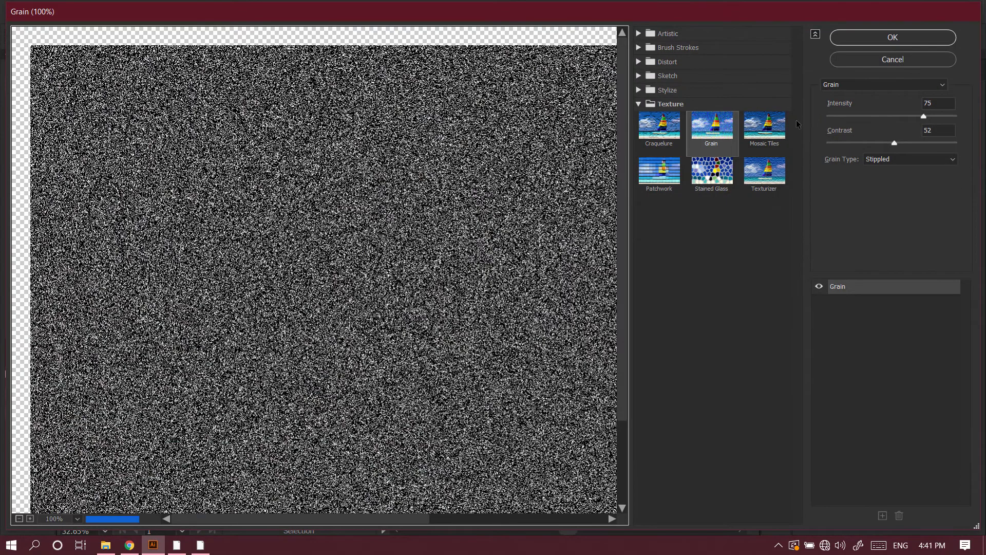
click(858, 88)
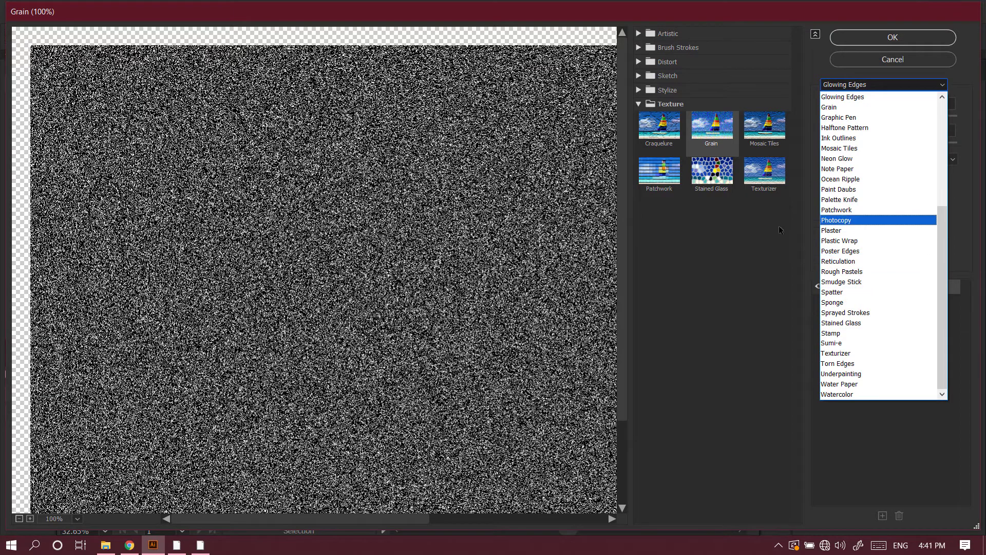
click(843, 106)
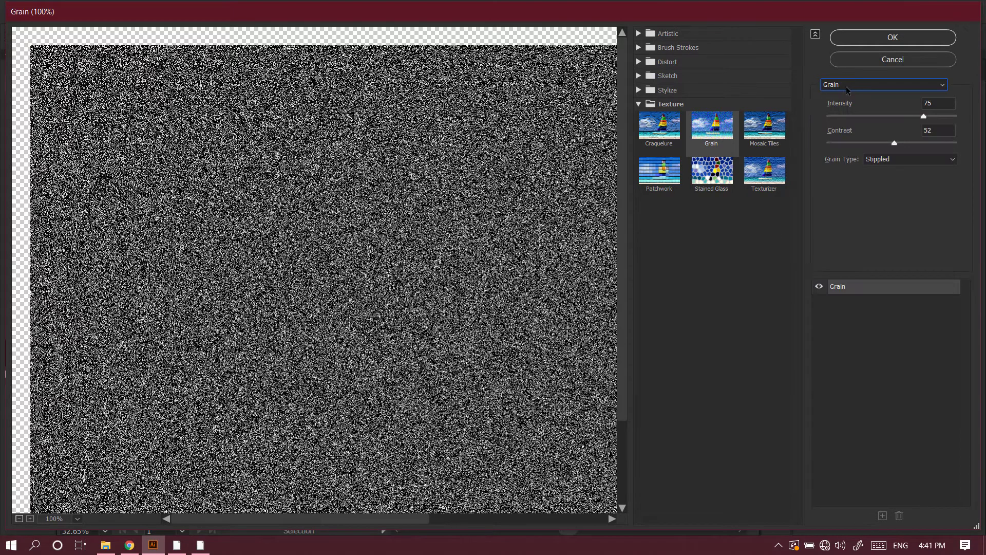
click(889, 163)
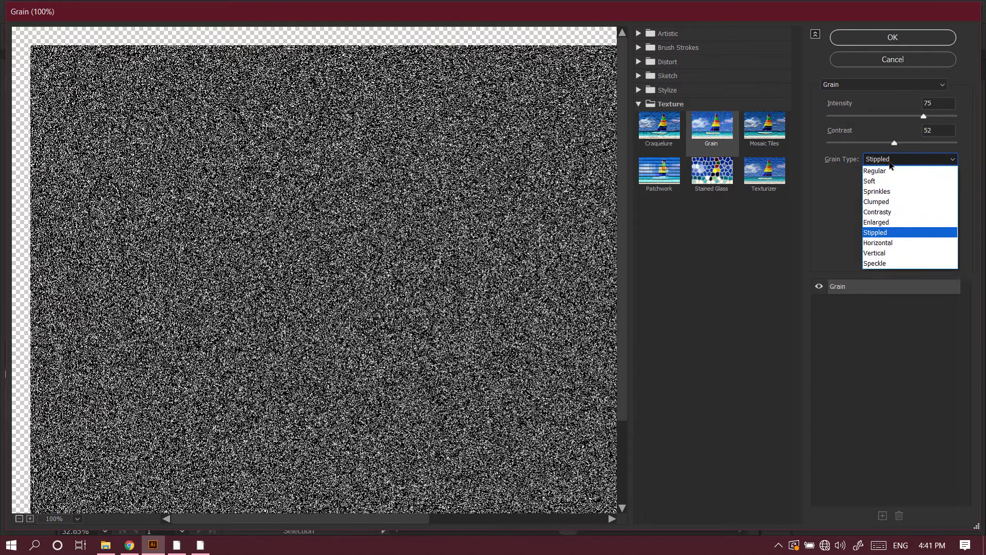
click(882, 234)
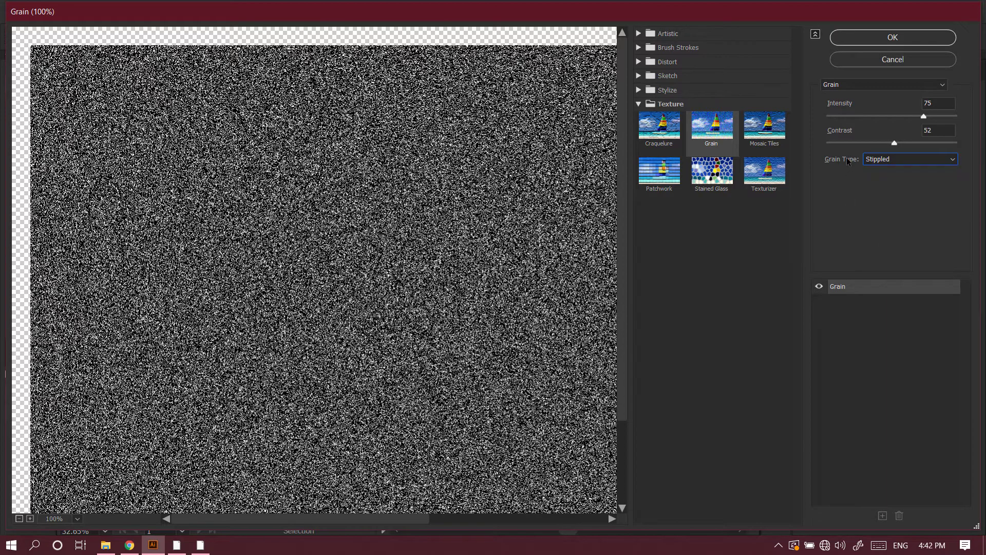
click(880, 159)
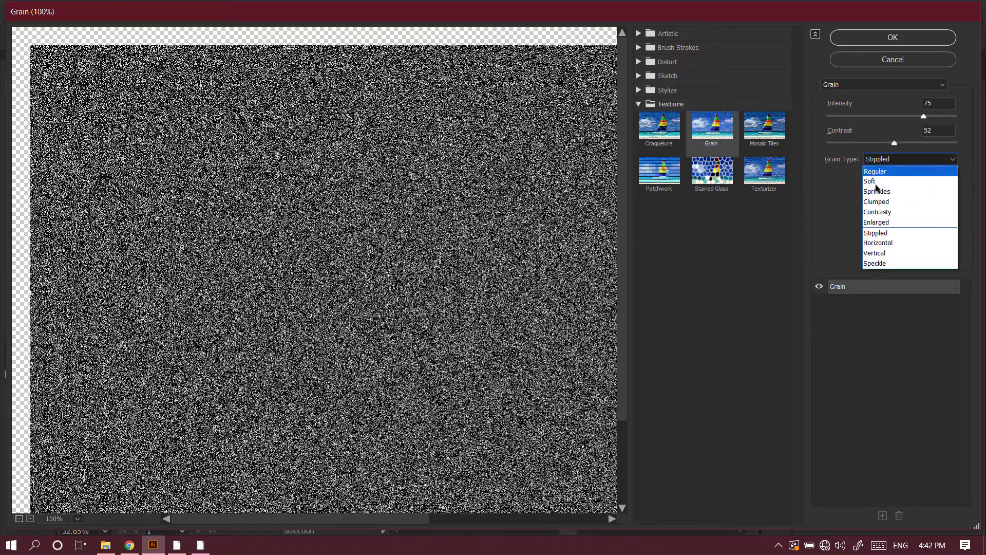
click(874, 236)
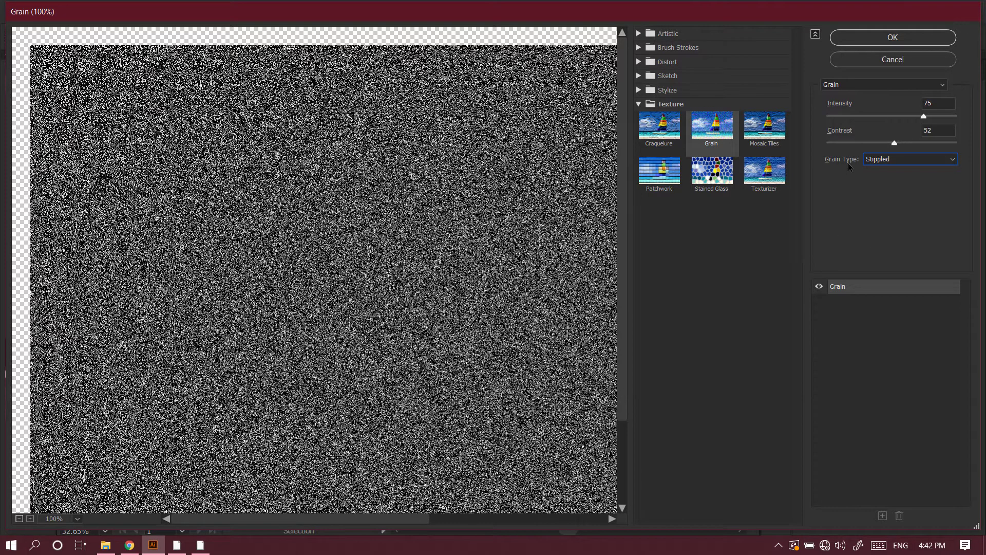
click(844, 43)
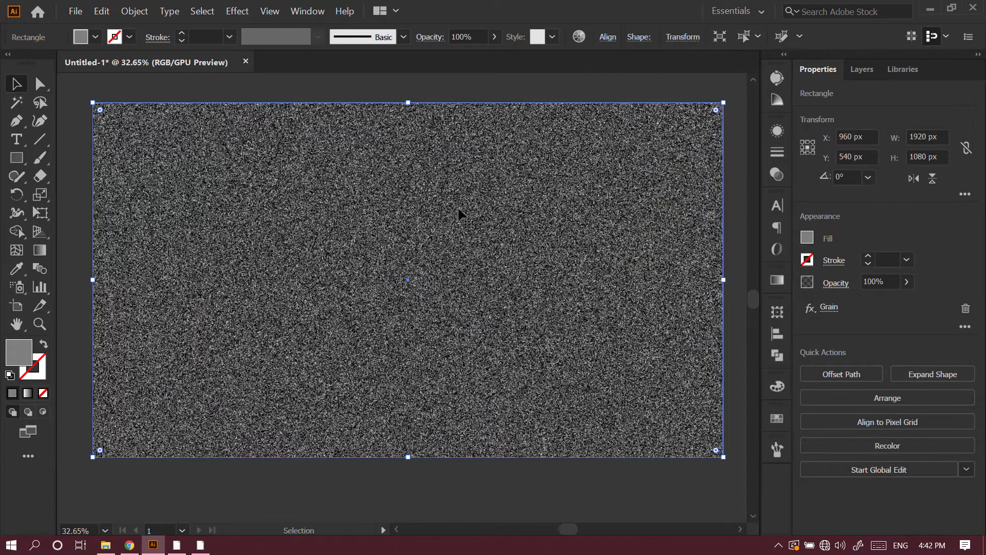
Step: Check the Transparency panel from the dock, then bring up the Window menu
key(space)
drag(529, 227, 522, 228)
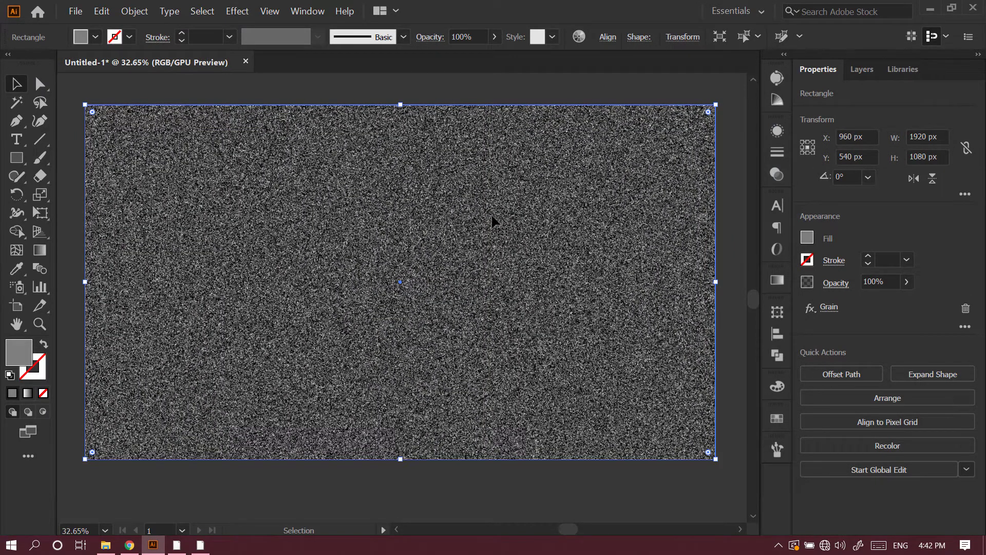
click(776, 178)
click(775, 180)
click(307, 11)
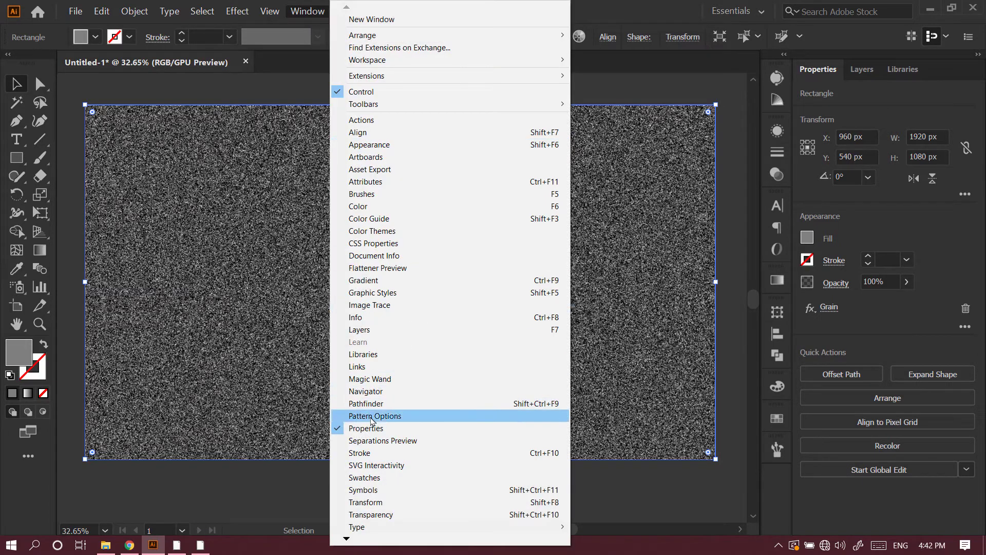
Step: Show Window > Transparency and set the grain rectangle's blend mode to Overlay
click(390, 512)
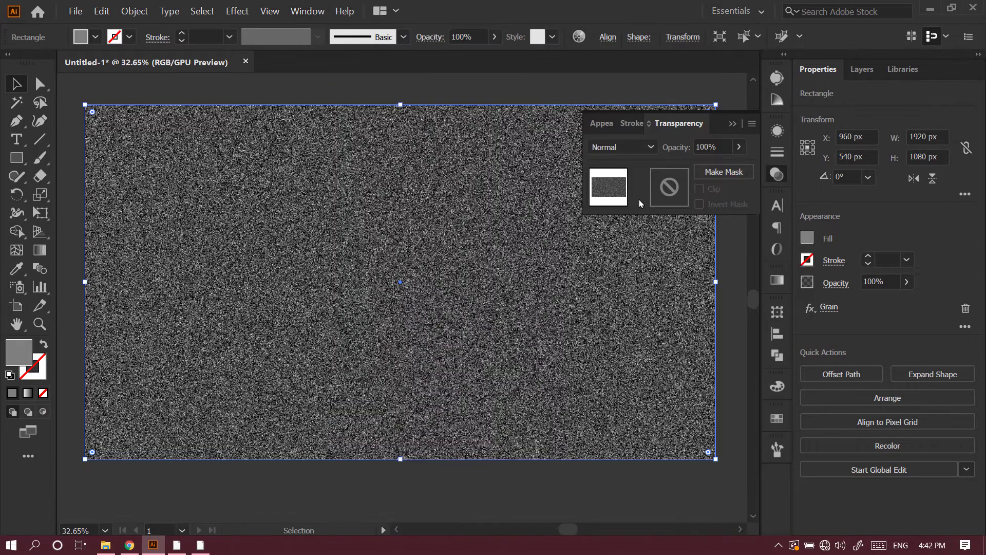
click(645, 154)
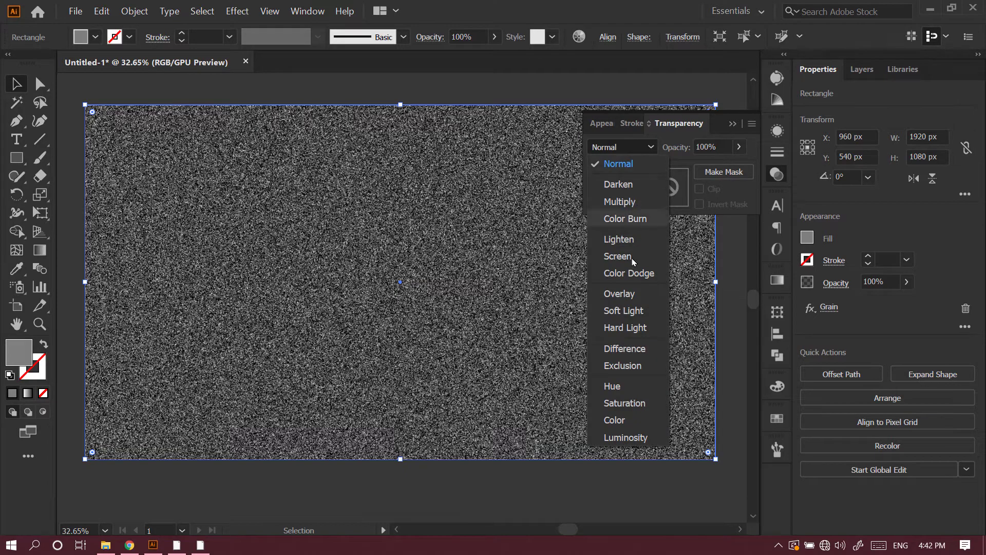
key(Escape)
click(635, 298)
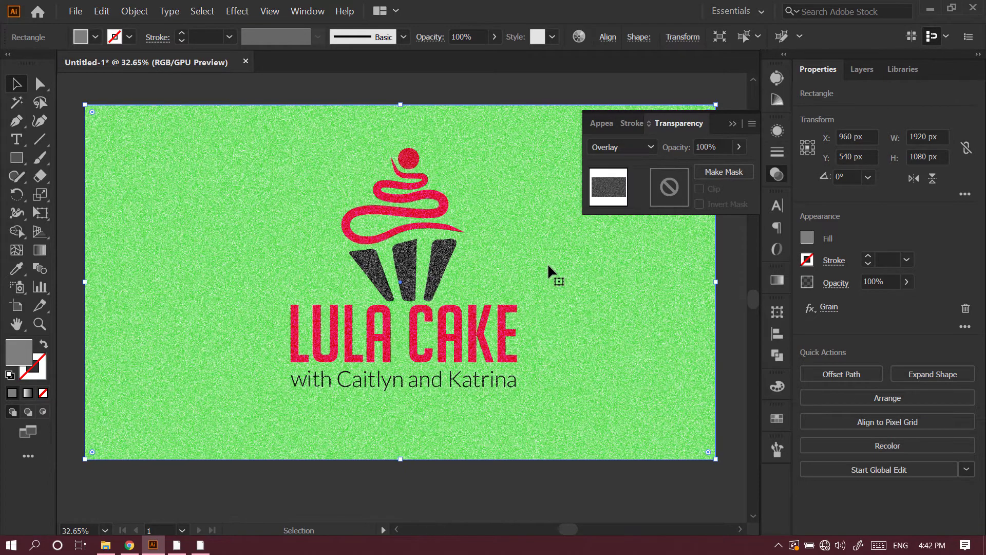
Step: Compare Soft Light and Multiply blending, then settle back on Overlay
click(637, 149)
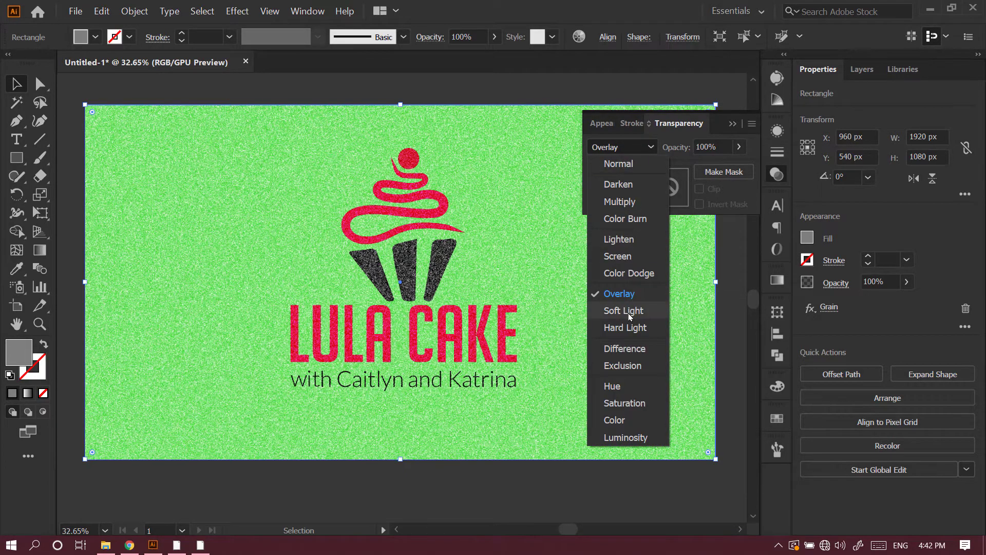
click(631, 313)
click(632, 151)
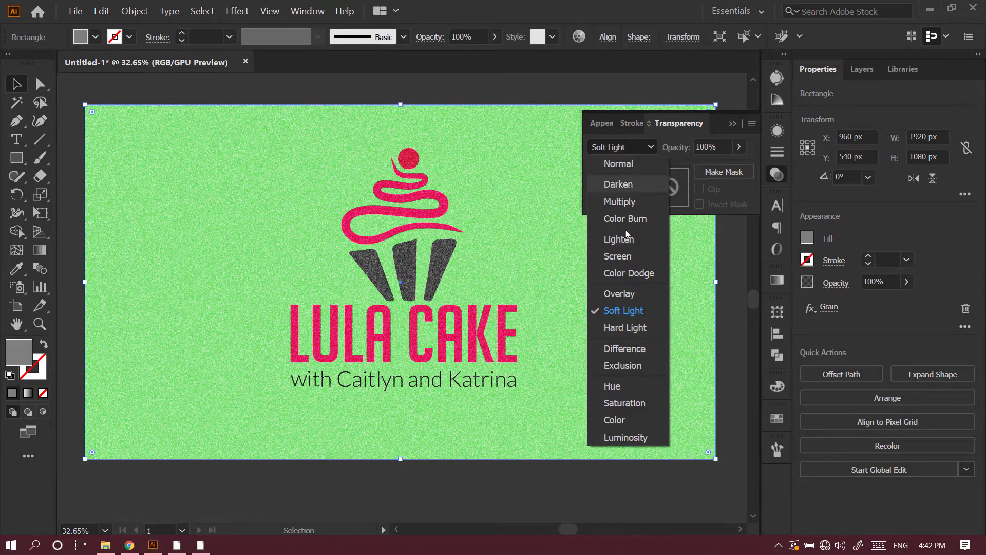
click(630, 302)
click(623, 147)
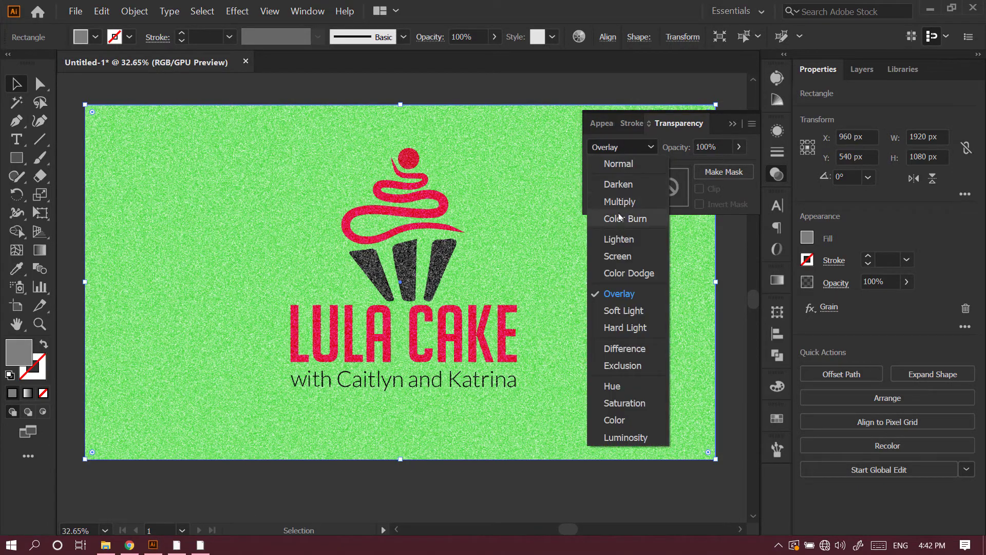
key(Escape)
key(m)
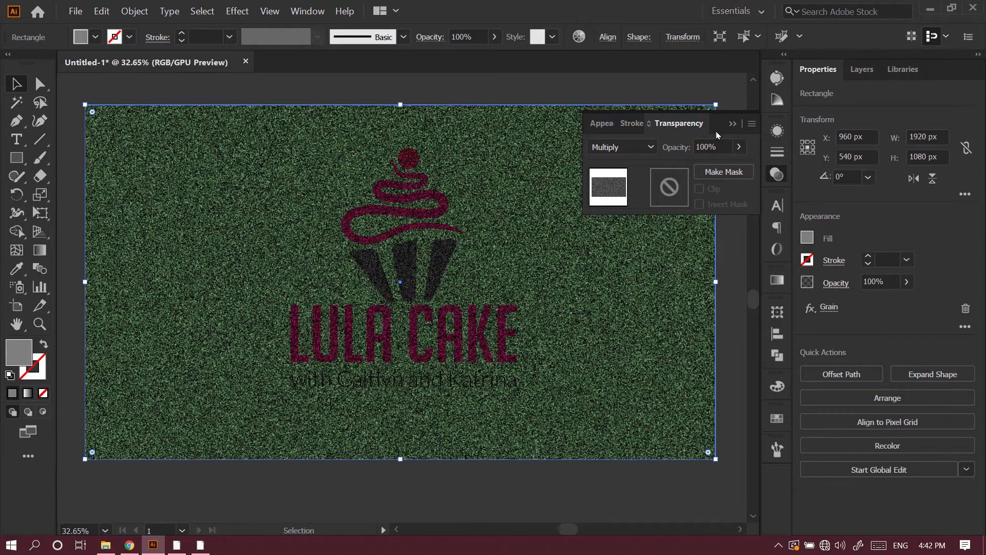
click(650, 149)
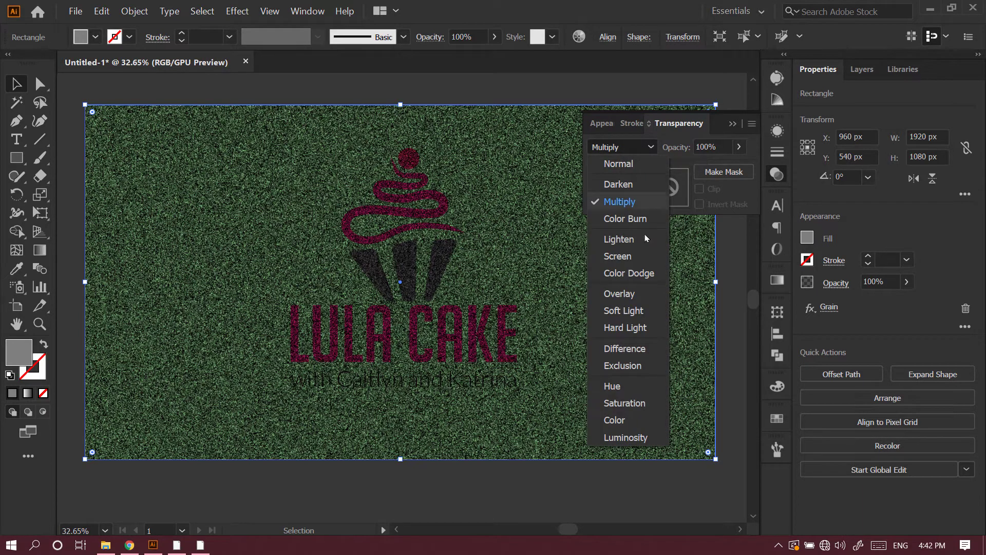
click(645, 299)
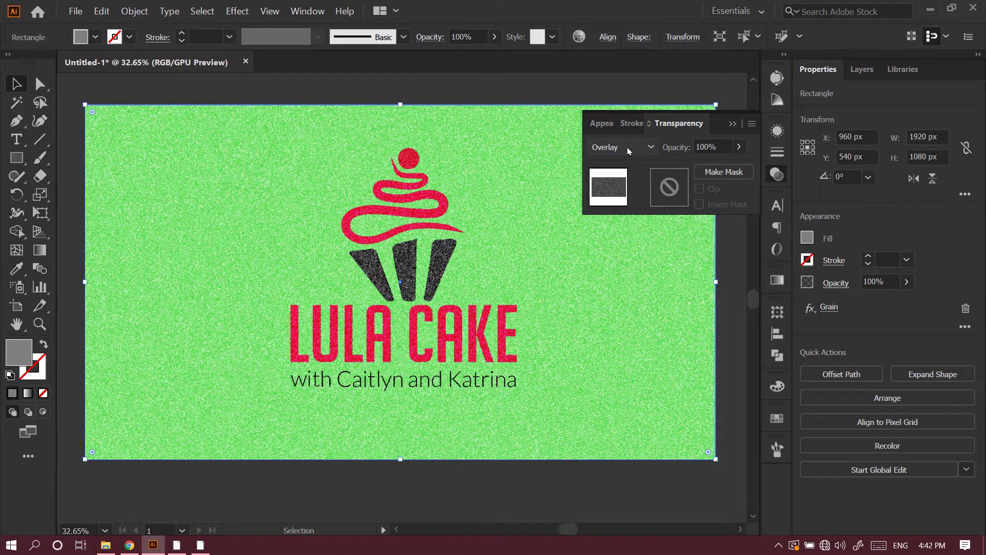
Step: Lower the grain rectangle's opacity to 55%
key(space)
drag(487, 264, 452, 271)
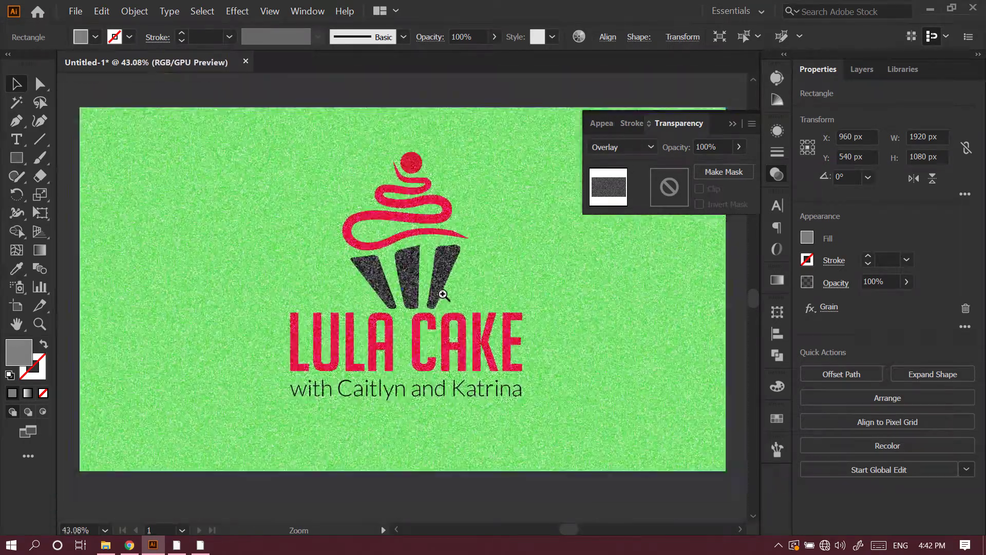
click(739, 147)
drag(735, 166, 714, 170)
drag(541, 216, 692, 175)
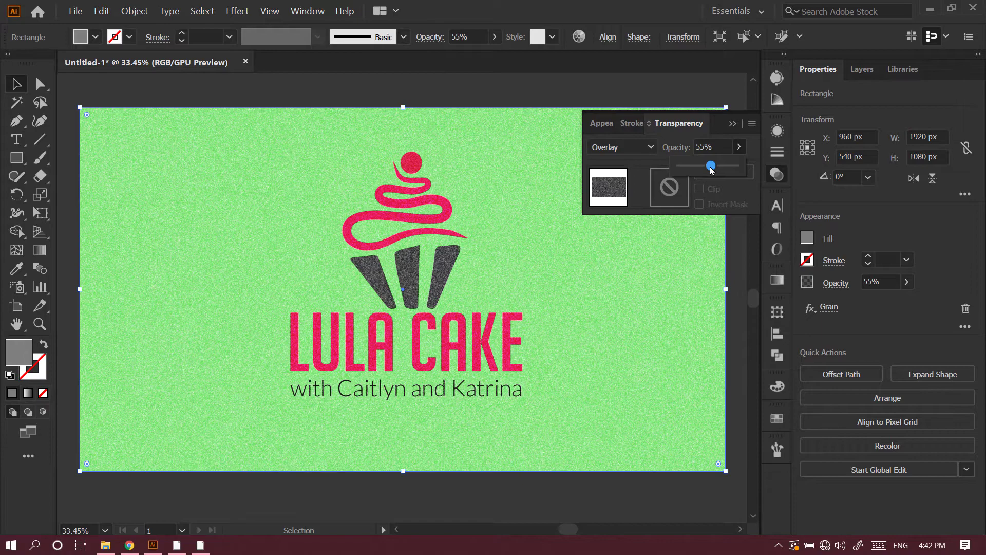
Step: Raise the grain opacity to 87% and zoom back out to the whole artboard
key(z)
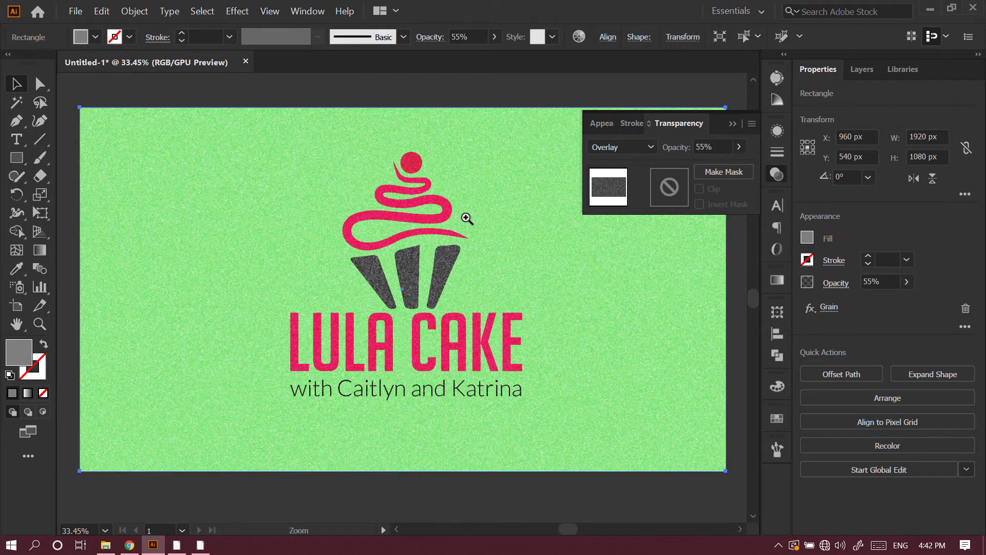
mouse_move(466, 218)
mouse_down()
mouse_move(501, 209)
mouse_move(451, 227)
mouse_up()
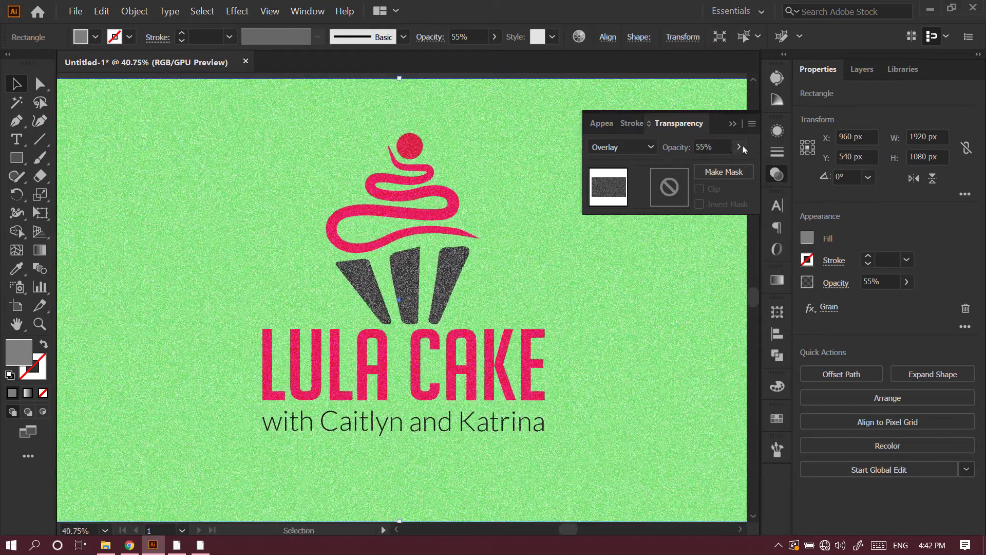
click(739, 147)
drag(709, 165, 727, 170)
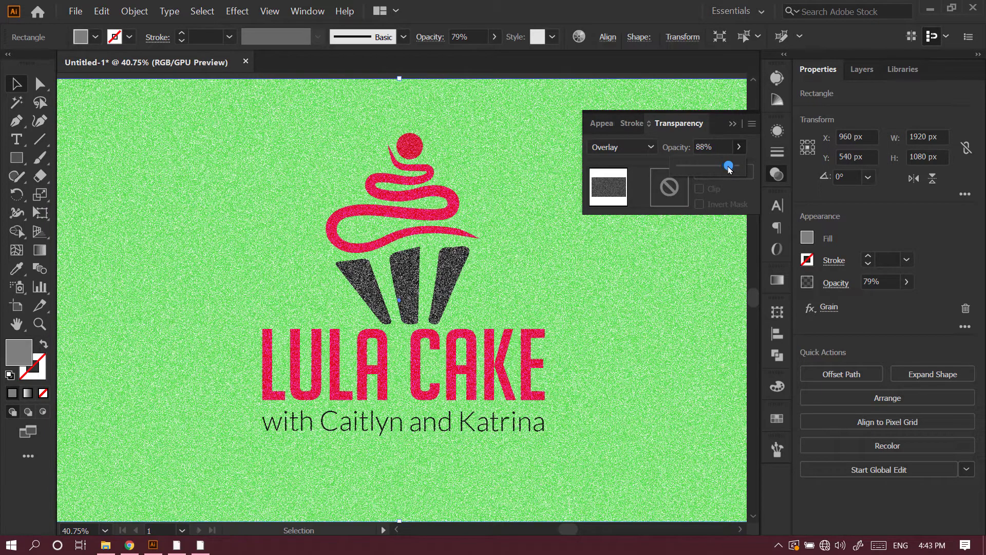
click(590, 192)
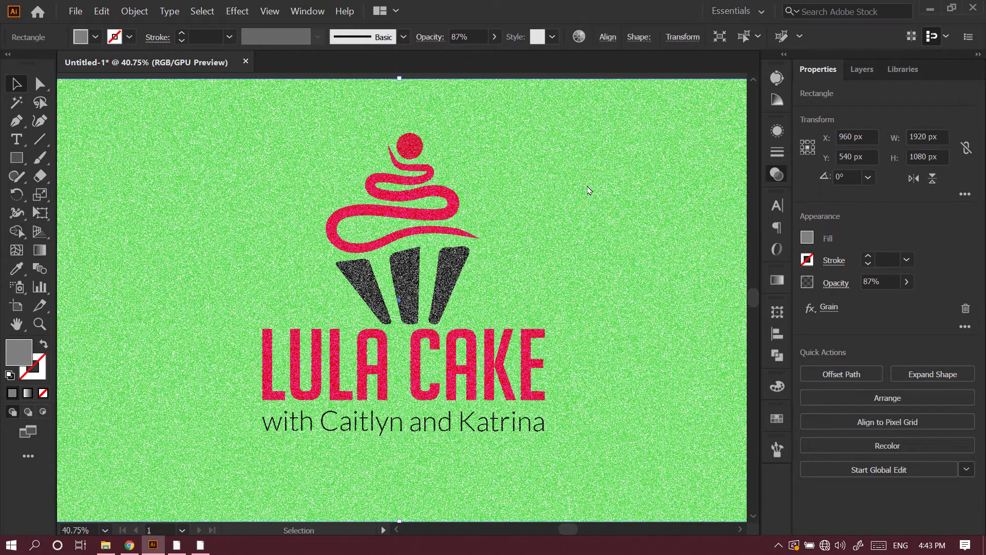
scroll(537, 216, down, 2)
key(space)
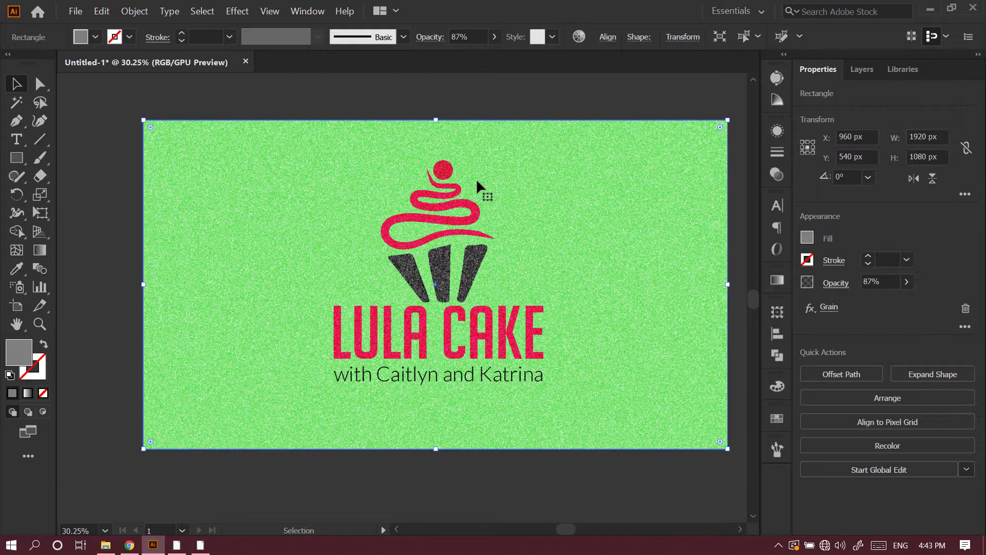
key(space)
drag(475, 221, 454, 212)
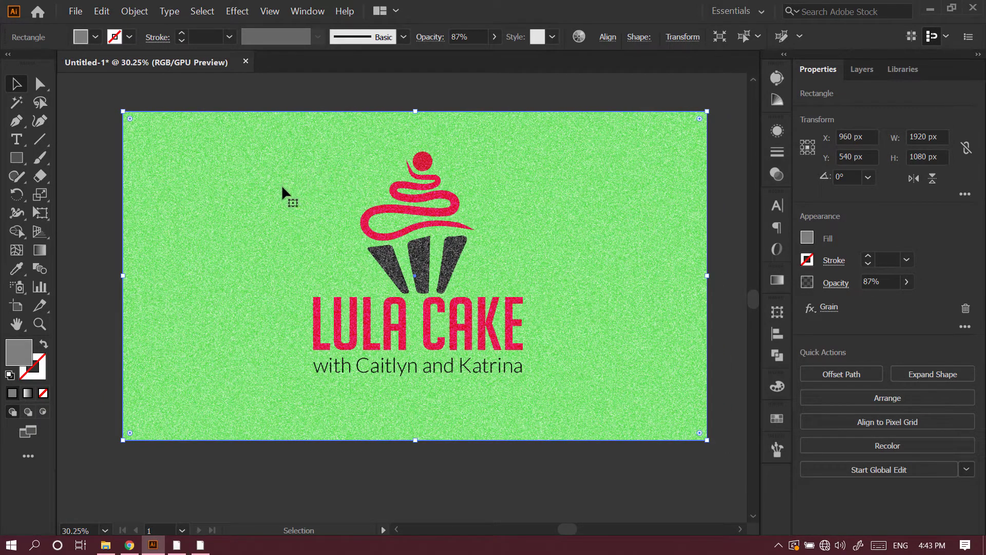
click(241, 13)
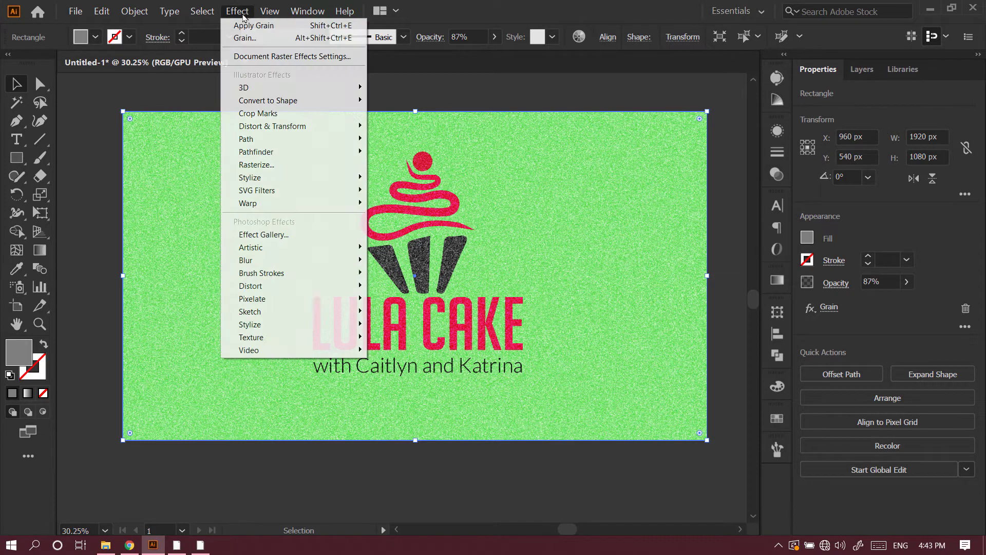
mouse_move(340, 341)
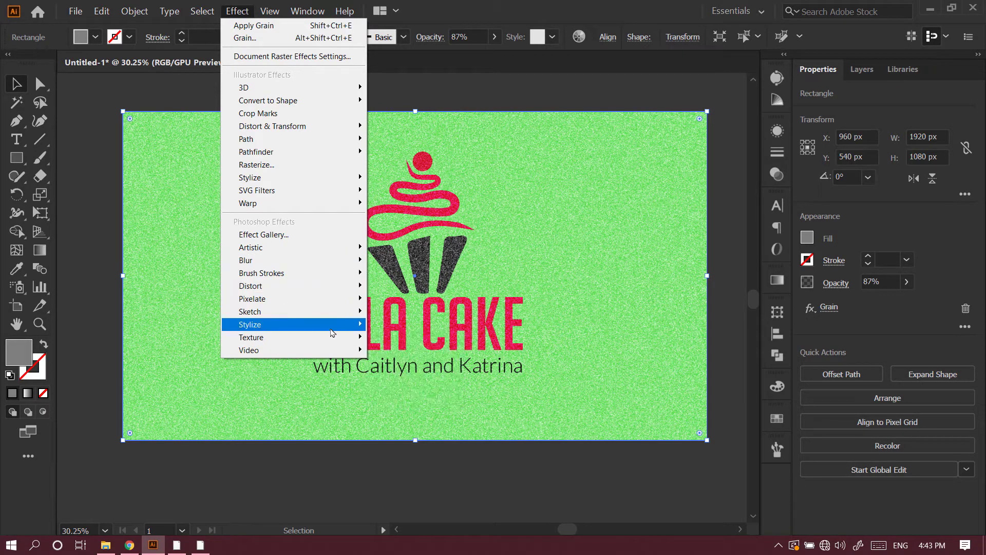
click(477, 105)
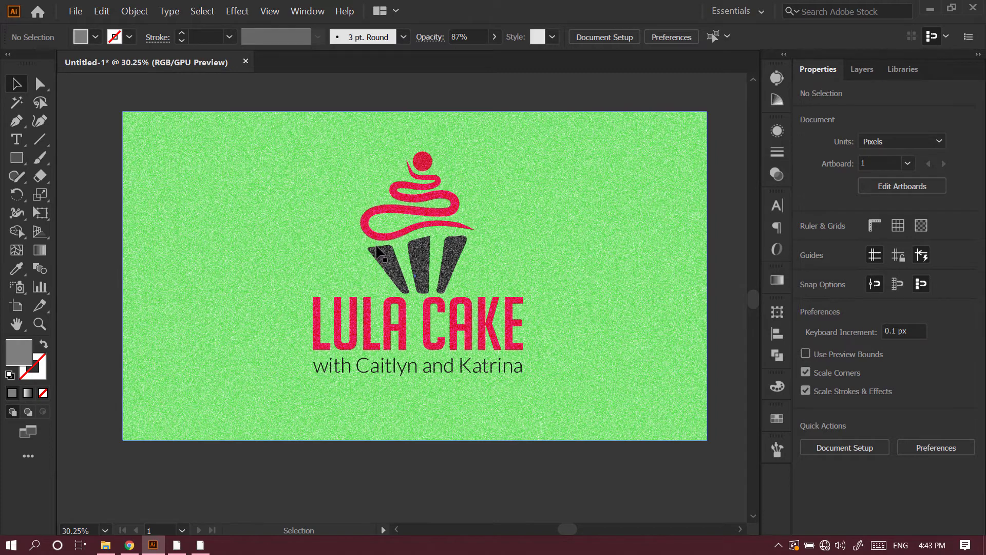
drag(472, 223, 456, 224)
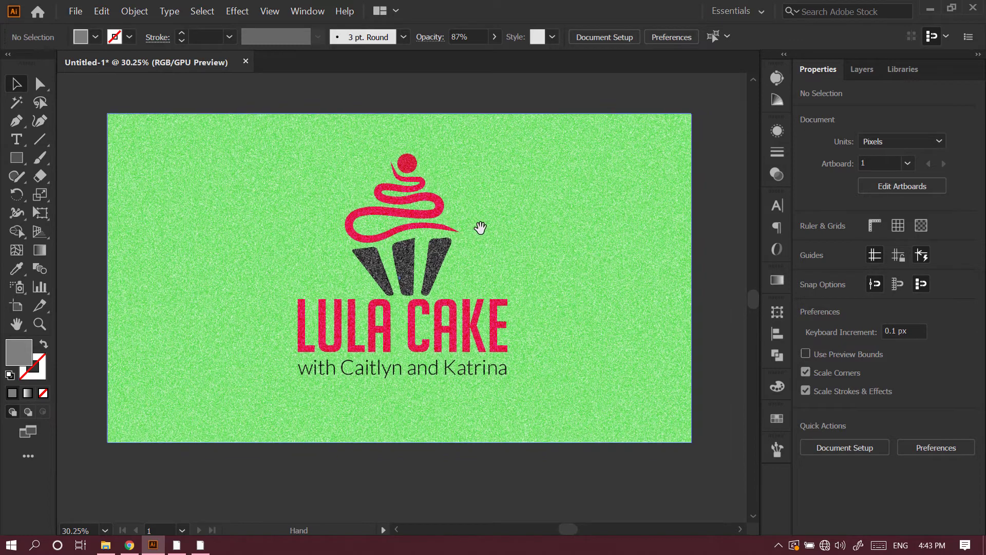